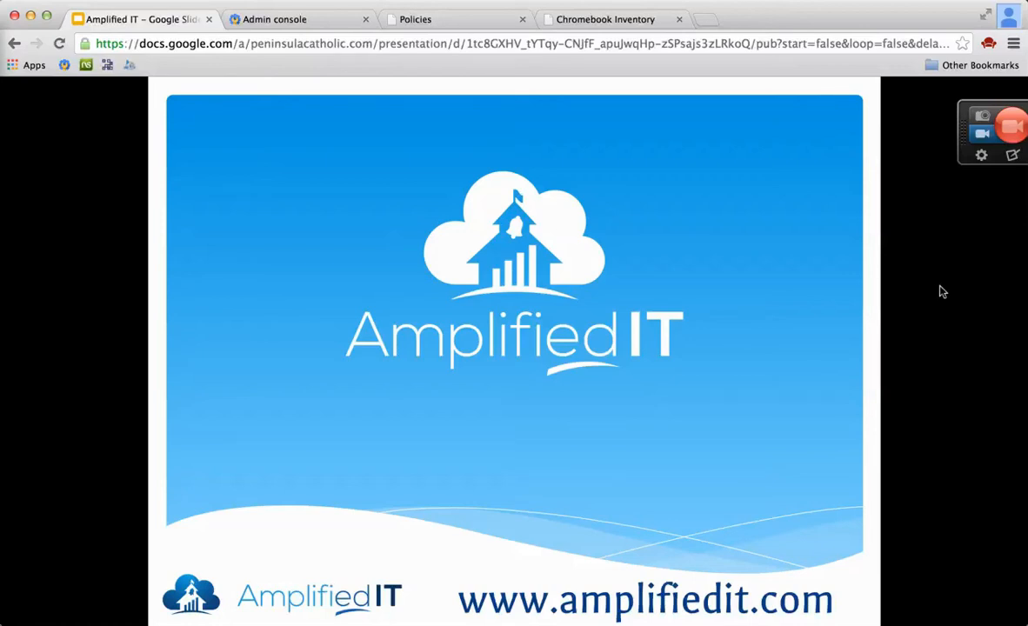
Step: Open the Chrome user settings under device management in the Admin console, signing in again with the prefilled account password
left_click(294, 26)
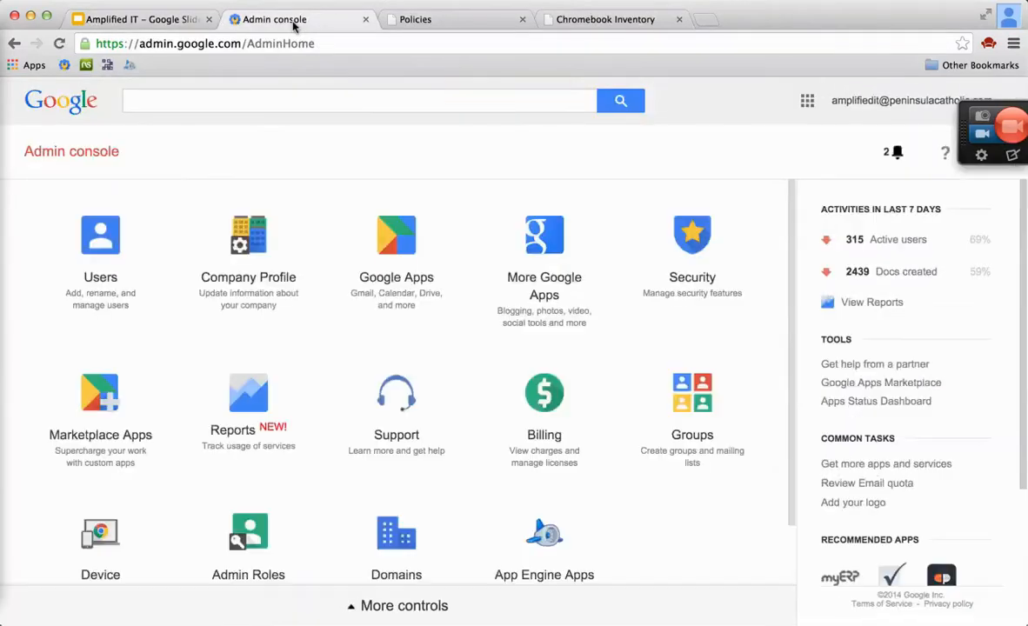
left_click(99, 532)
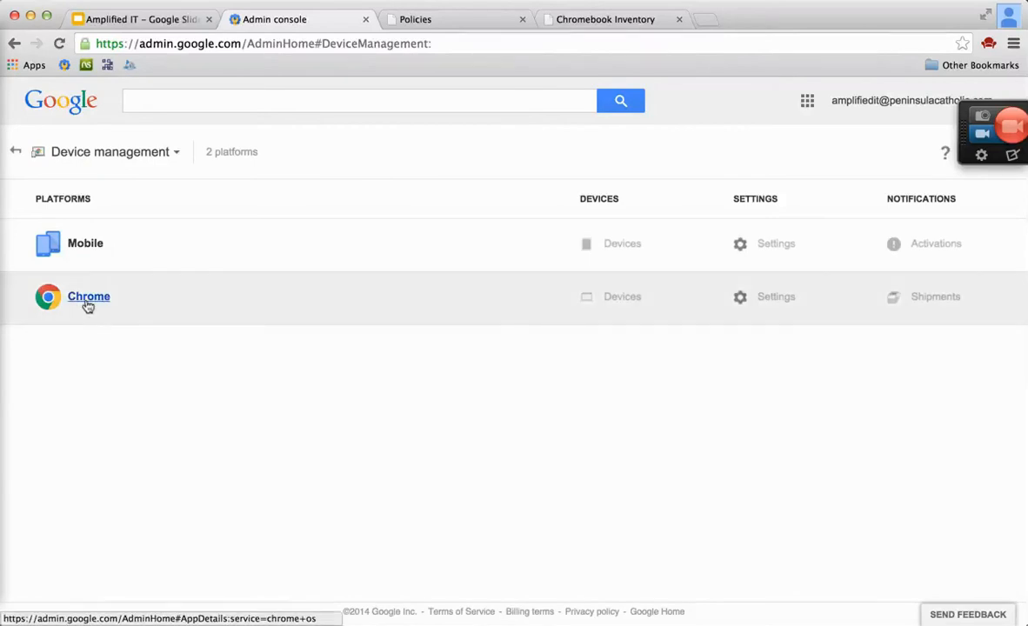
left_click(87, 305)
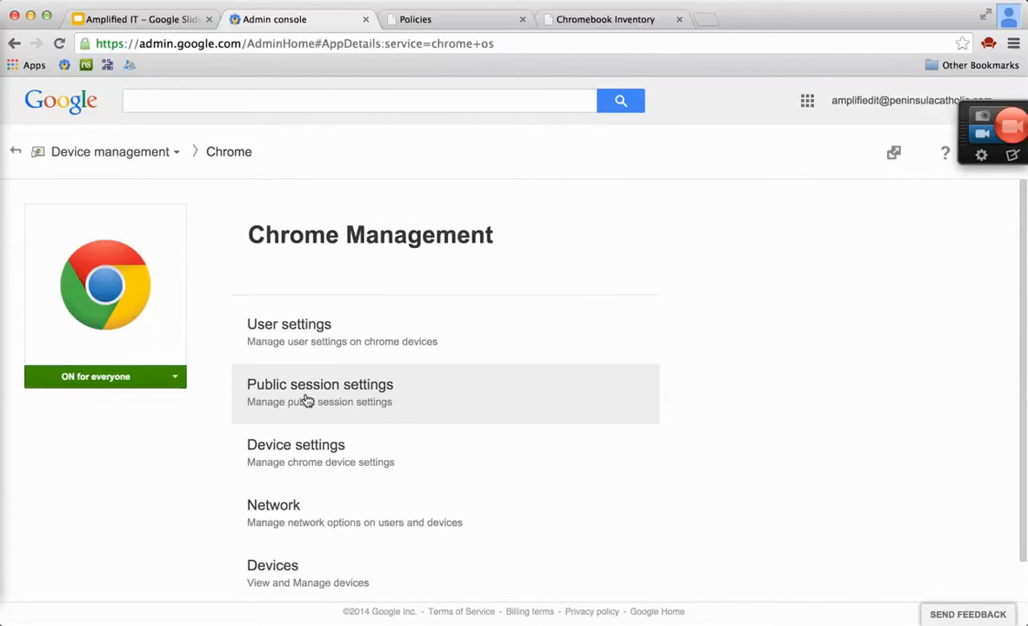
left_click(308, 331)
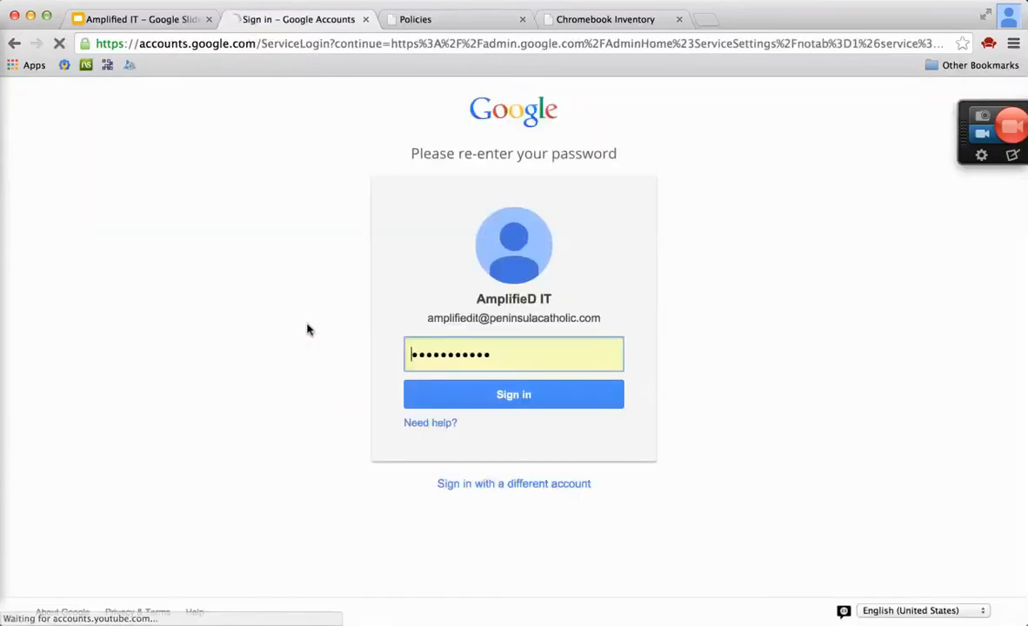
left_click(427, 392)
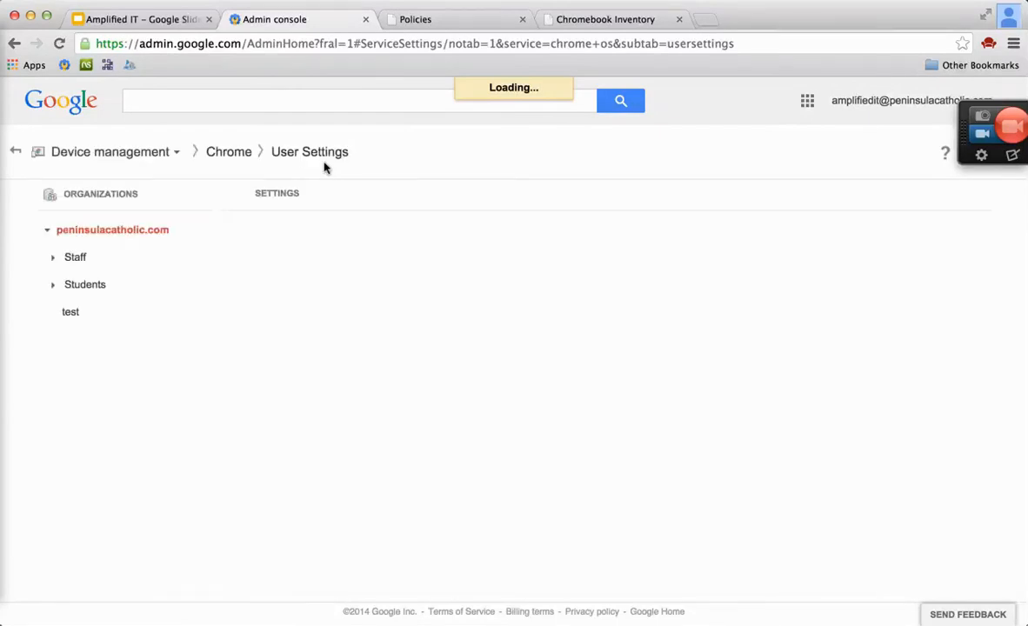
Step: Select the test organization and look through its Chrome user settings, including the Wallpaper, Hardware and User Experience policies
left_click(69, 311)
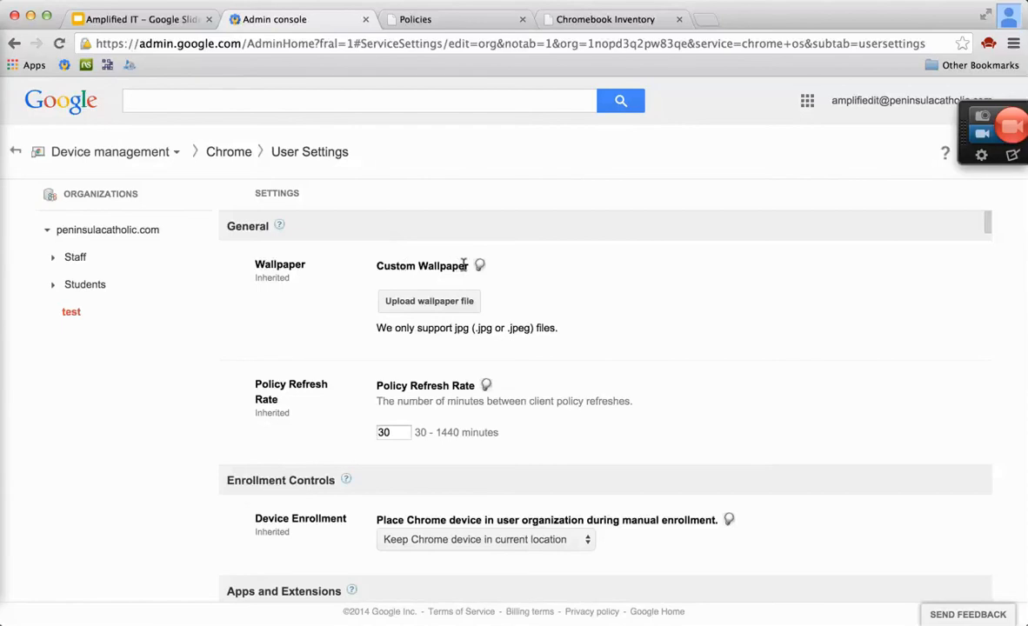
mouse_move(477, 268)
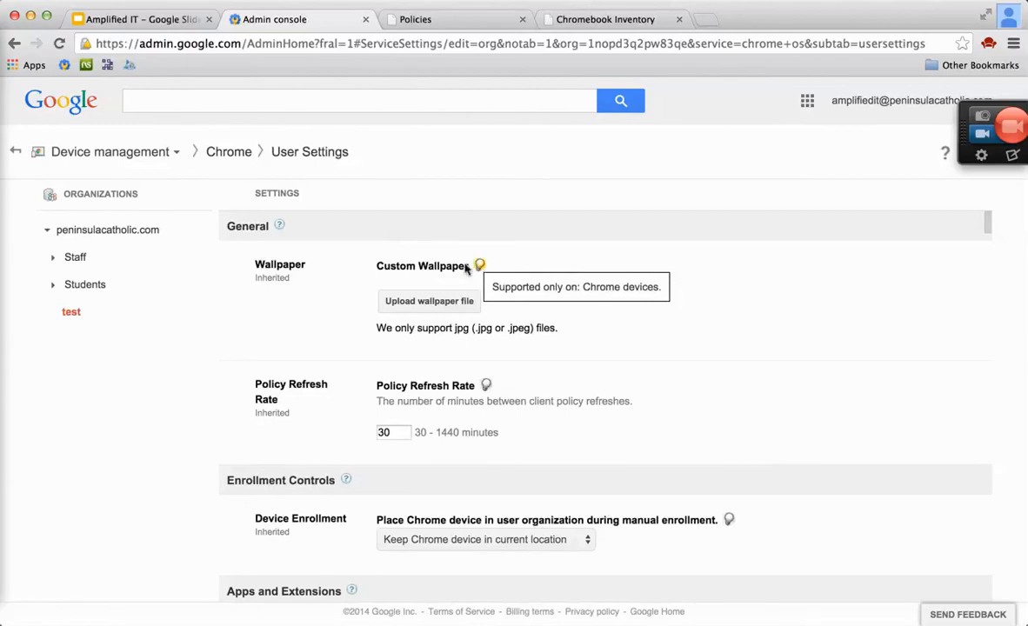
scroll(342, 298, "down", 10)
scroll(342, 298, "down", 15)
scroll(342, 299, "down", 15)
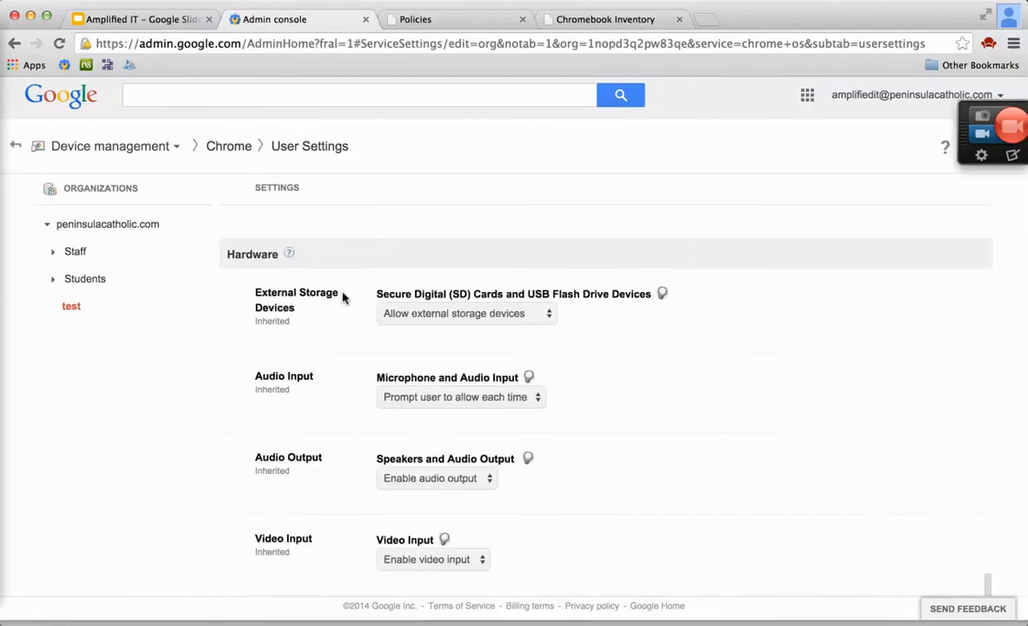
scroll(341, 299, "up", 15)
scroll(341, 299, "down", 2)
mouse_move(332, 411)
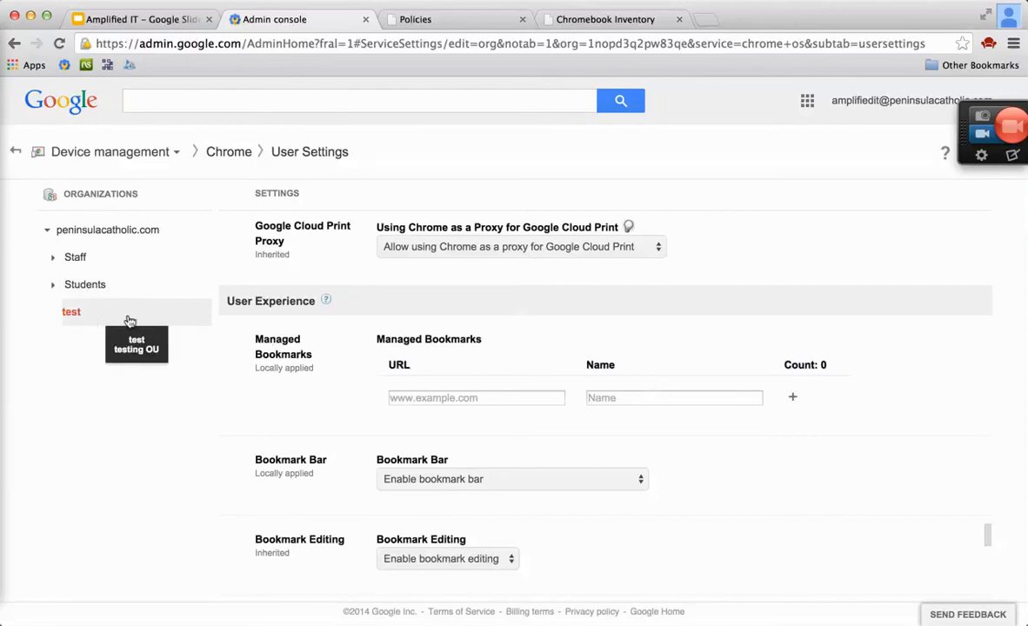
Step: Add a managed bookmark named BBC News with the URL news.bbc.co.uk for the test organization
left_click(431, 399)
type("news.bbc.co.uk")
key("Tab")
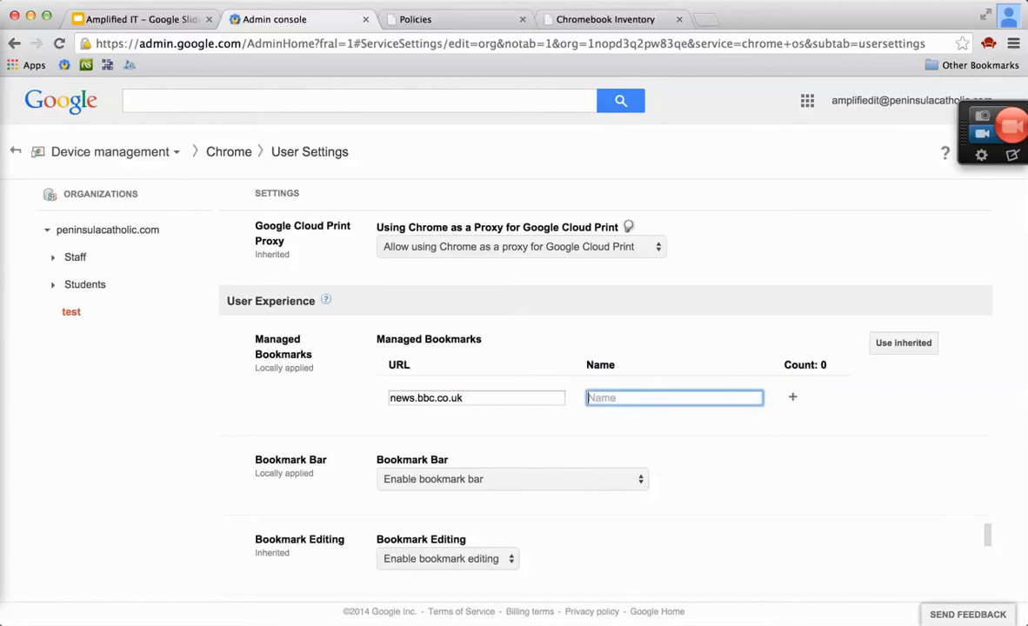
type("BBC News")
left_click(792, 397)
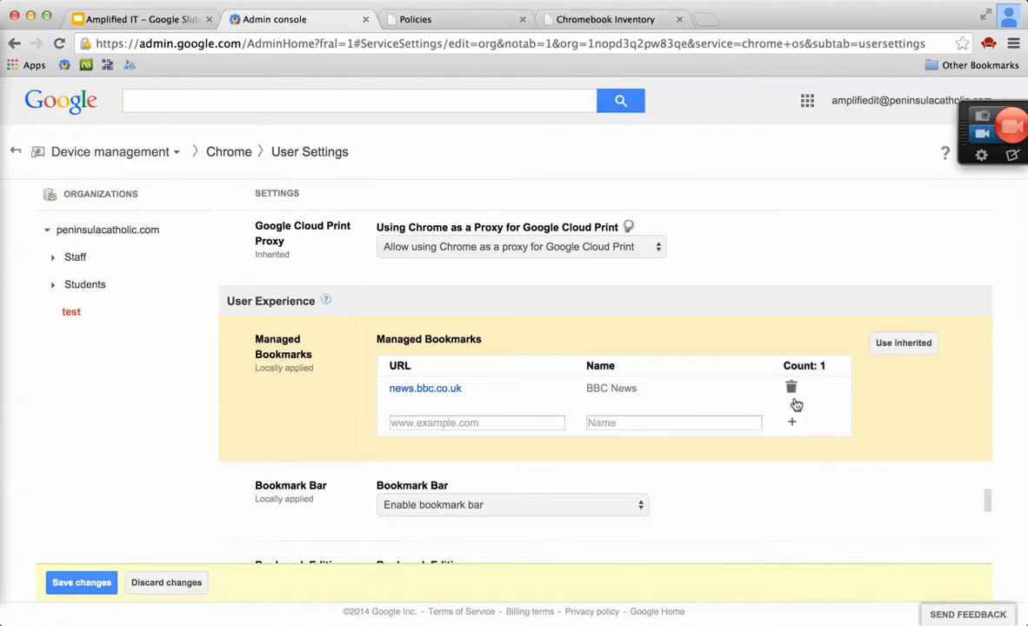
Step: Try letting users decide whether to enable the bookmark bar, and restore the policy to Enable bookmark bar
left_click(447, 506)
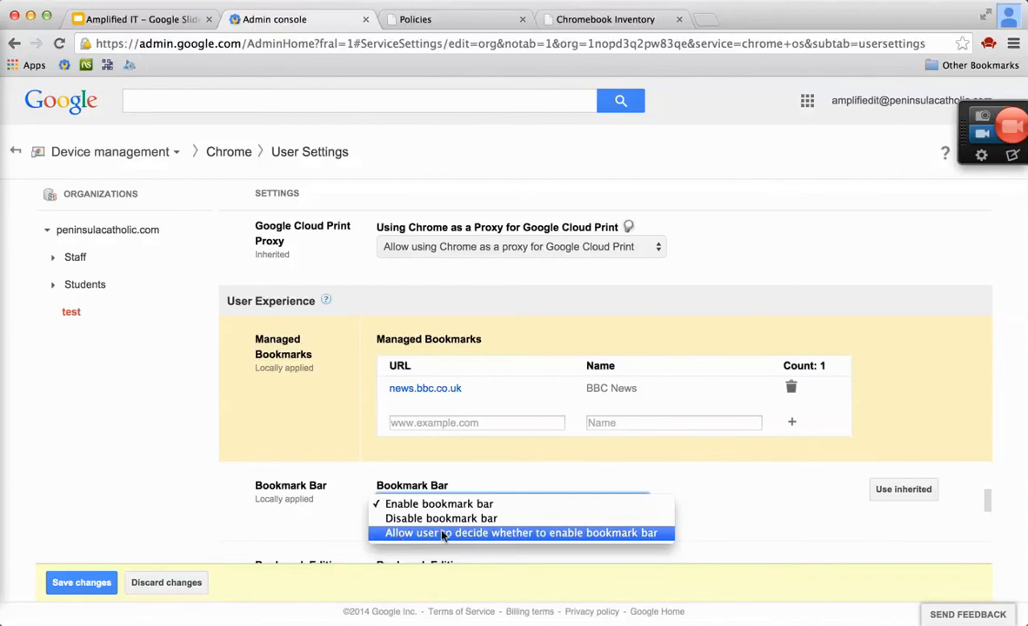
left_click(536, 539)
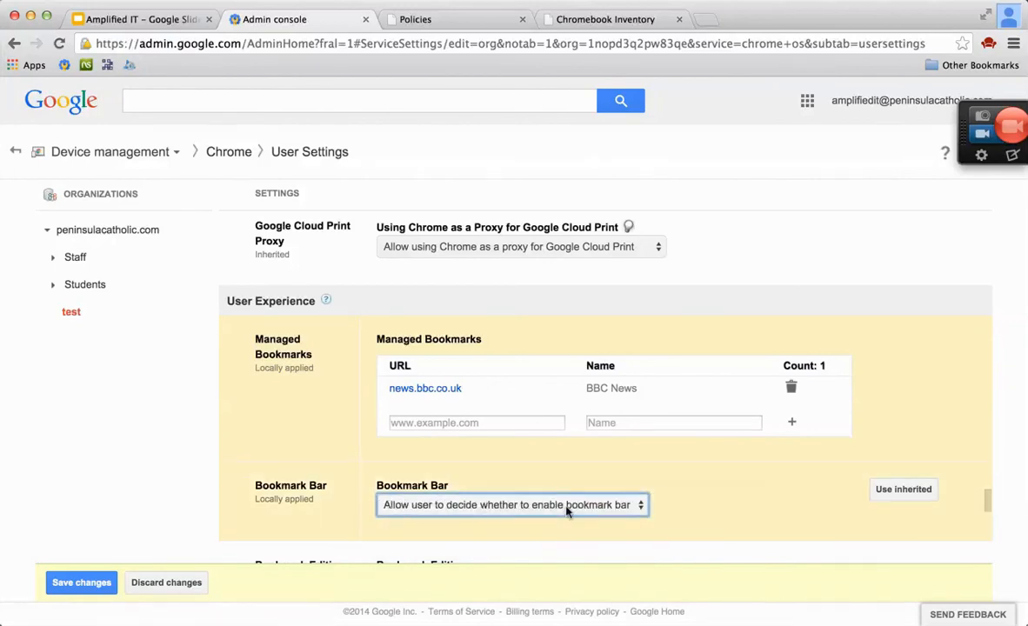
left_click(568, 512)
left_click(481, 476)
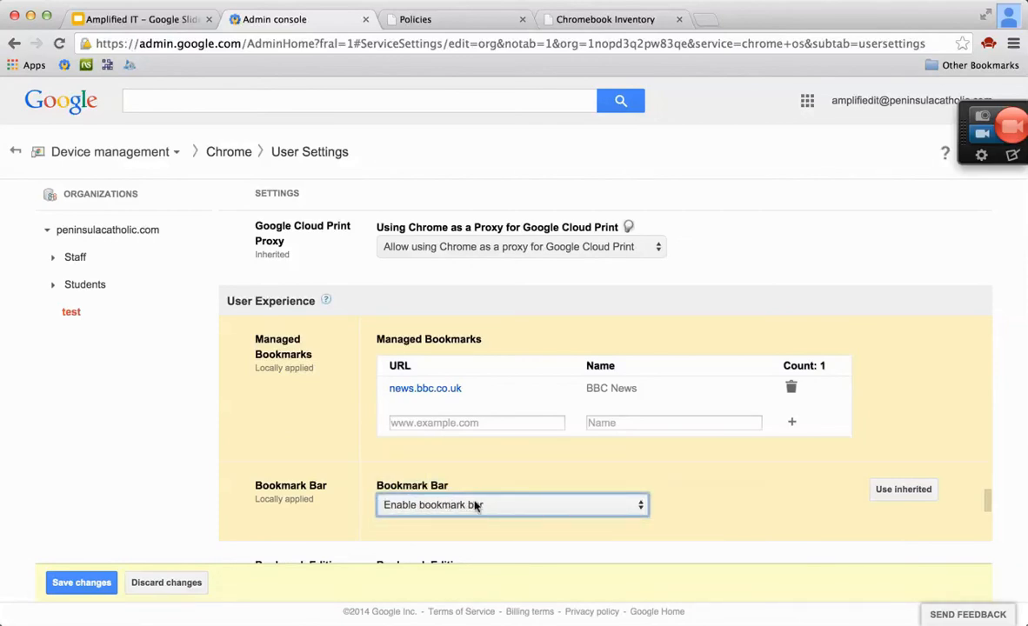
Step: Save the changed user settings and reload the browser's policies on the chrome://policy page
left_click(92, 583)
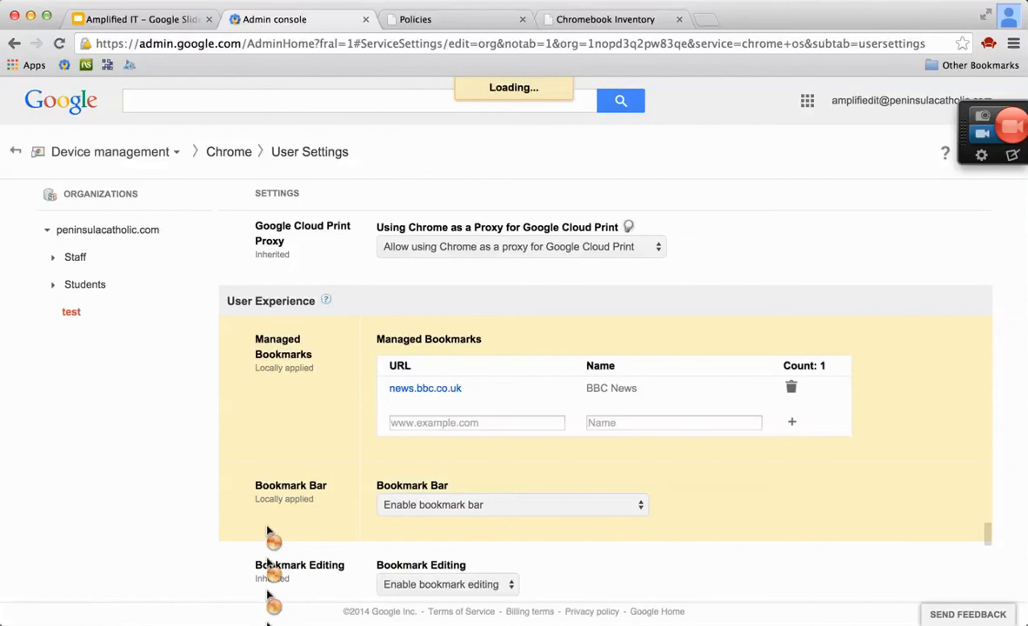
left_click(435, 23)
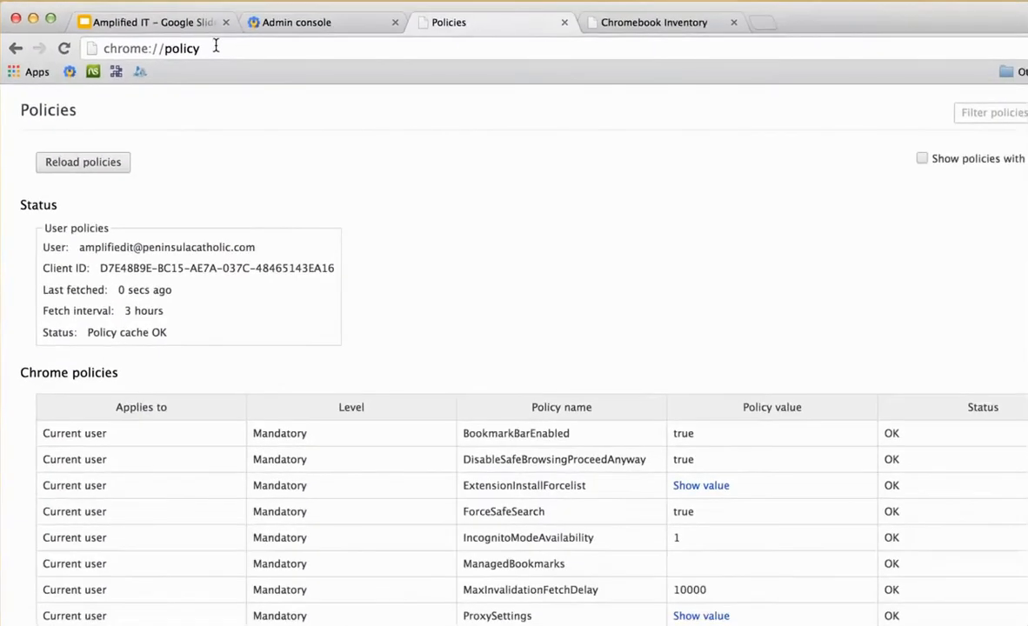
double_click(213, 47)
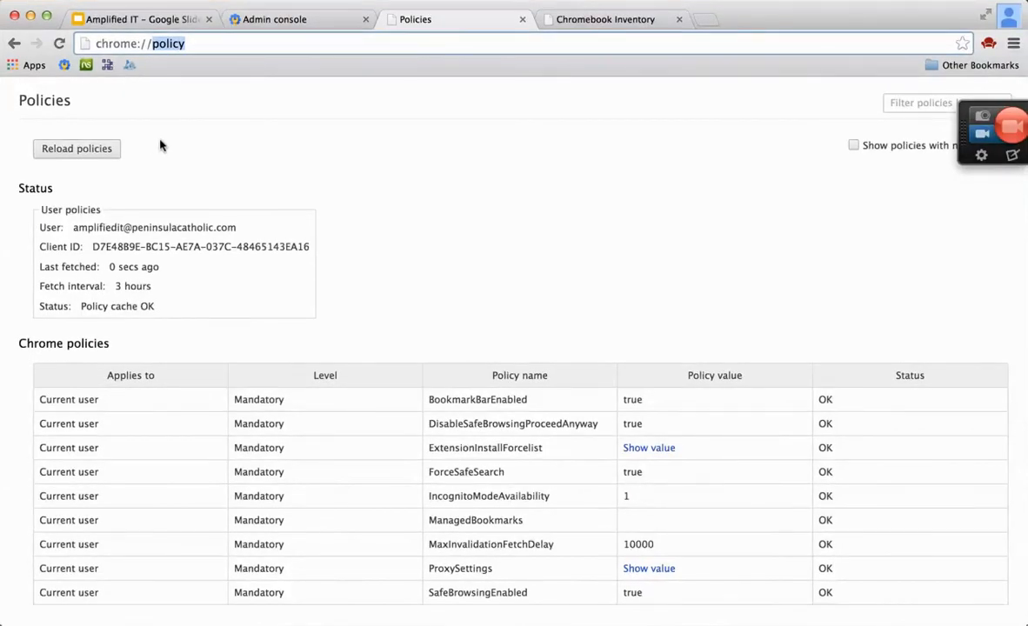
left_click(108, 154)
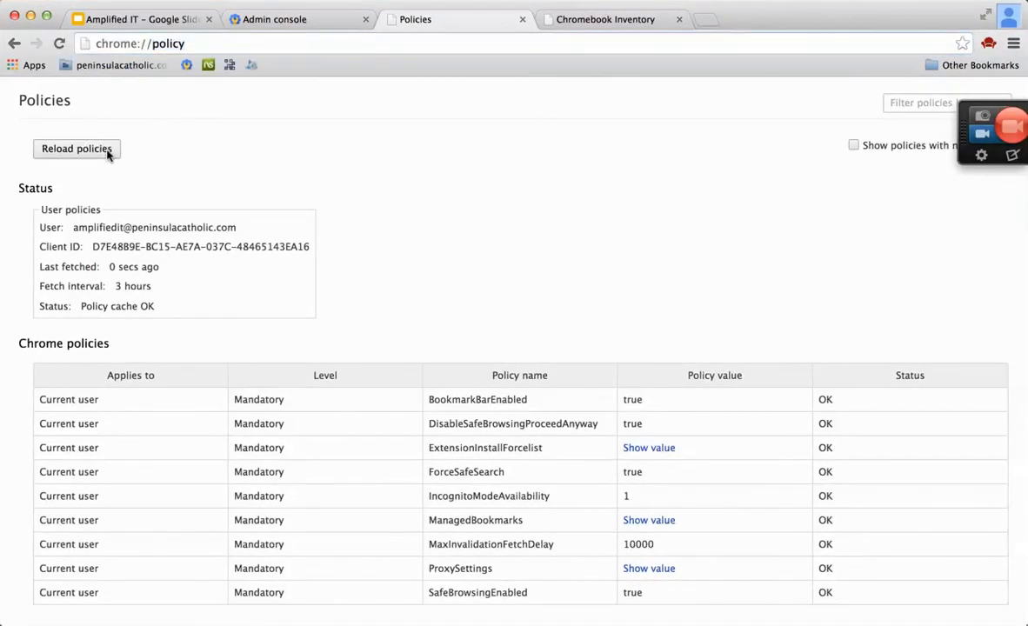
Step: Show the value of the ManagedBookmarks policy and examine its bookmark entry in the Chrome policies table
scroll(486, 522, "down", 1)
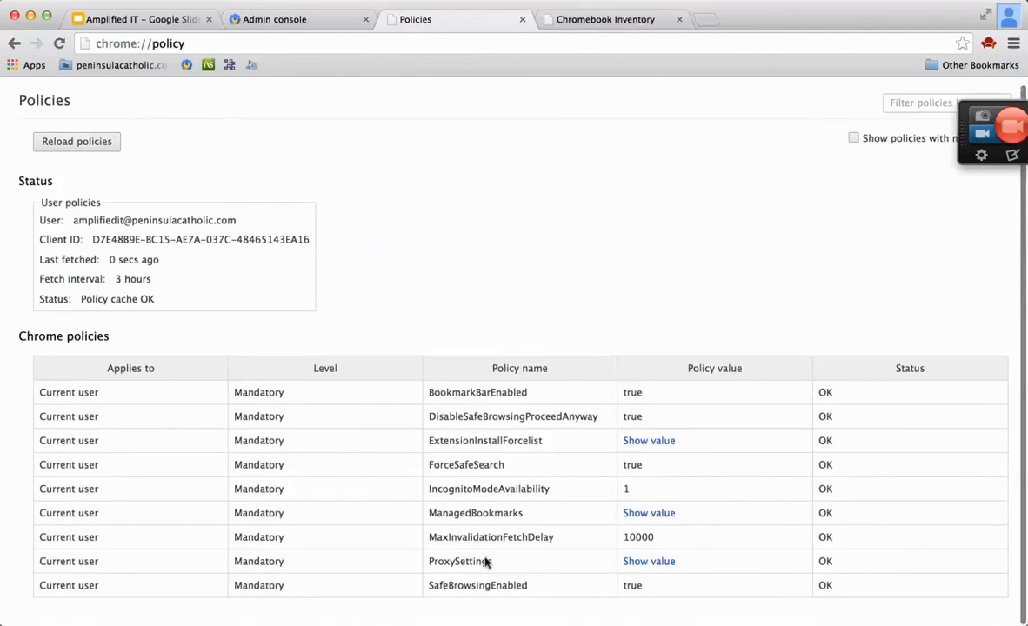
left_click_drag(430, 518, 510, 515)
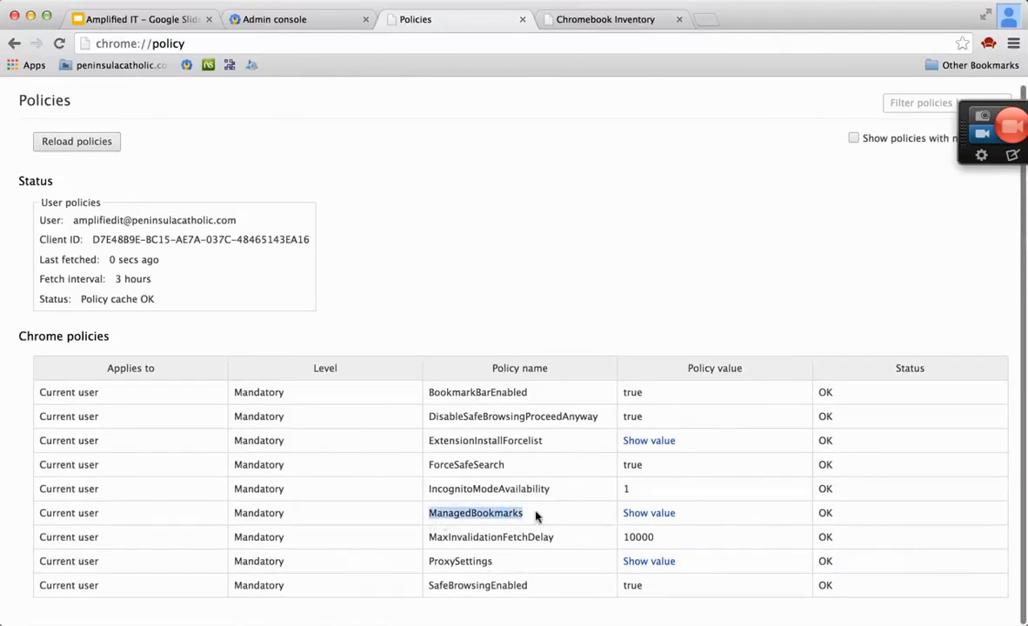
left_click(626, 514)
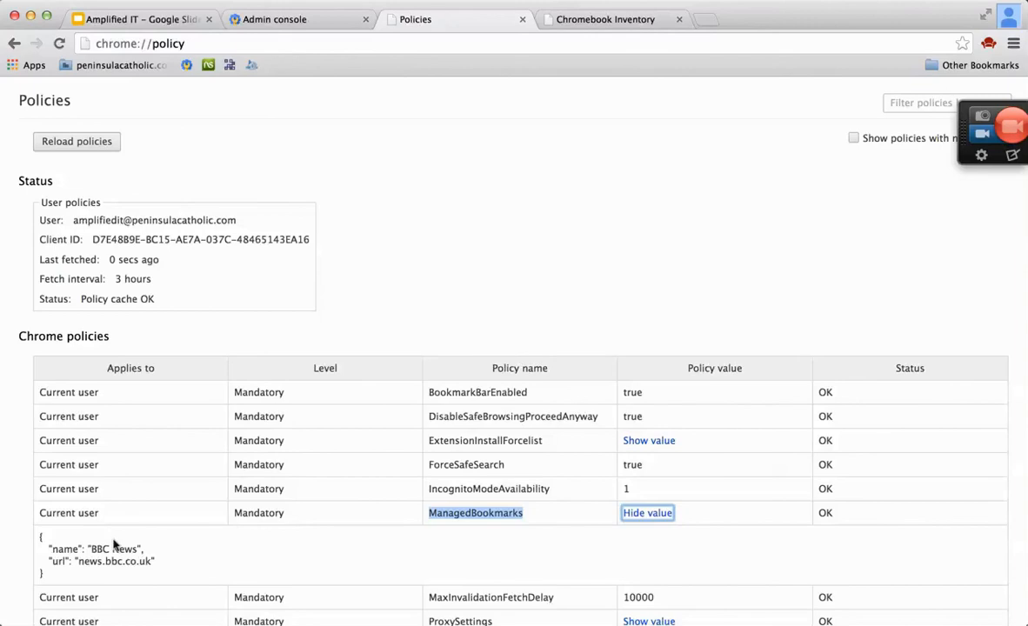
scroll(116, 559, "down", 1)
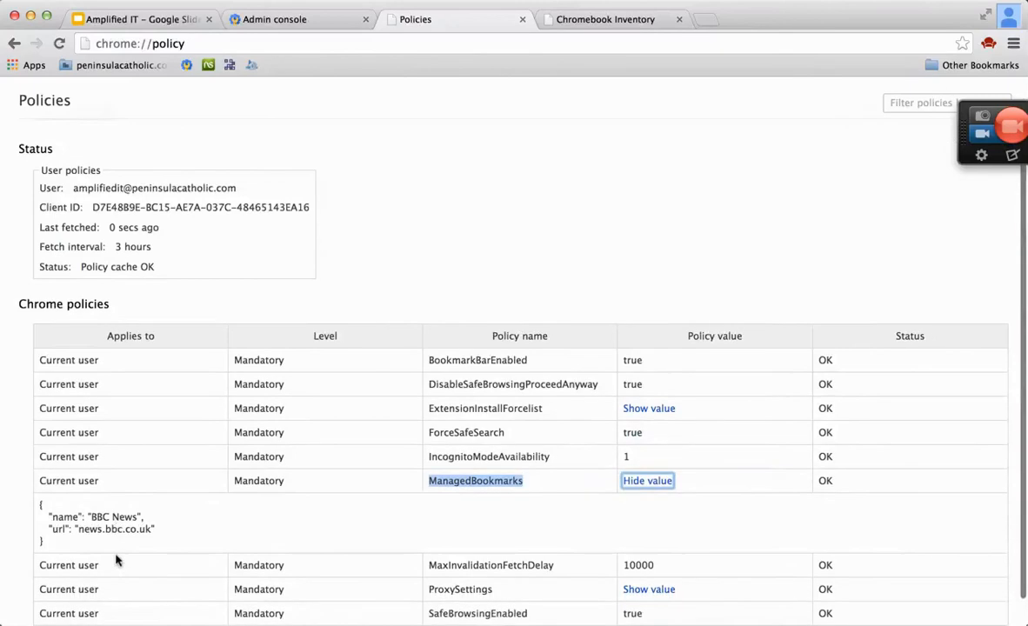
scroll(267, 435, "down", 1)
scroll(305, 475, "up", 2)
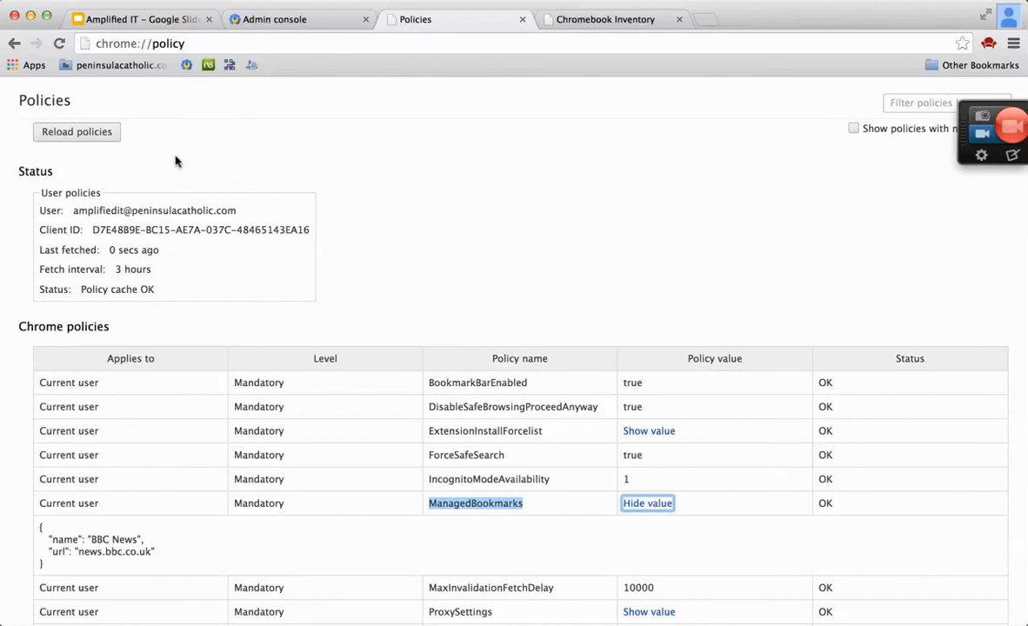
Step: Check the contents of the organization's managed bookmarks folder on the bookmark bar and close the folder
left_click(136, 68)
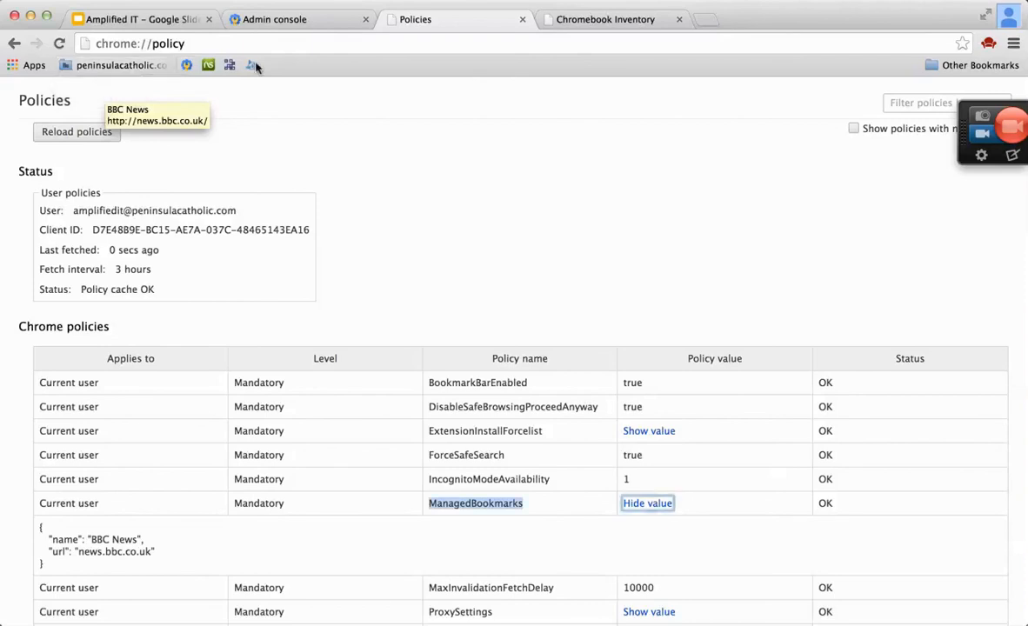
mouse_move(145, 67)
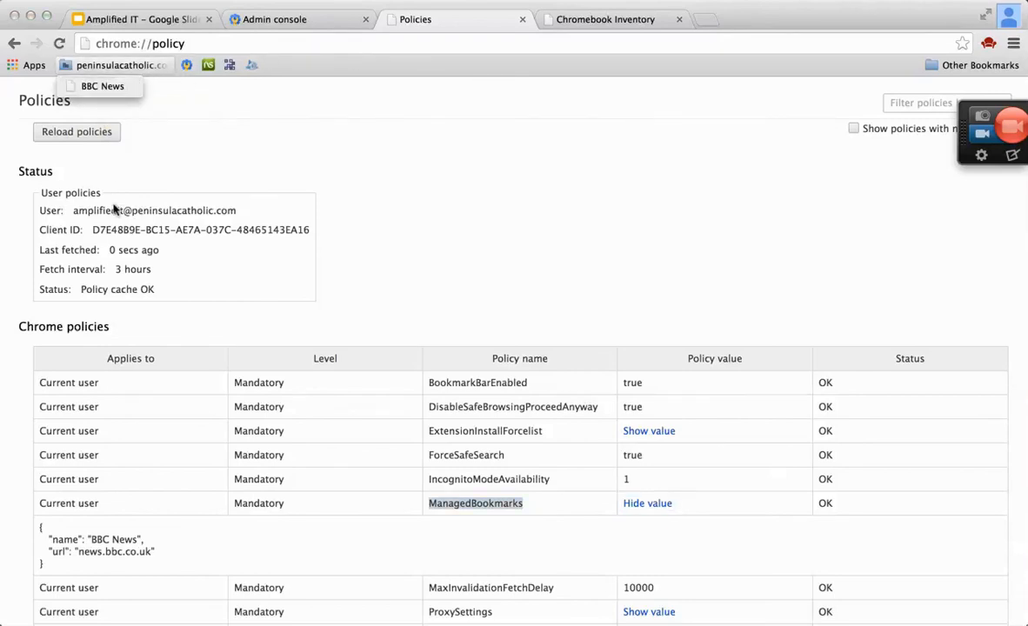
left_click(120, 64)
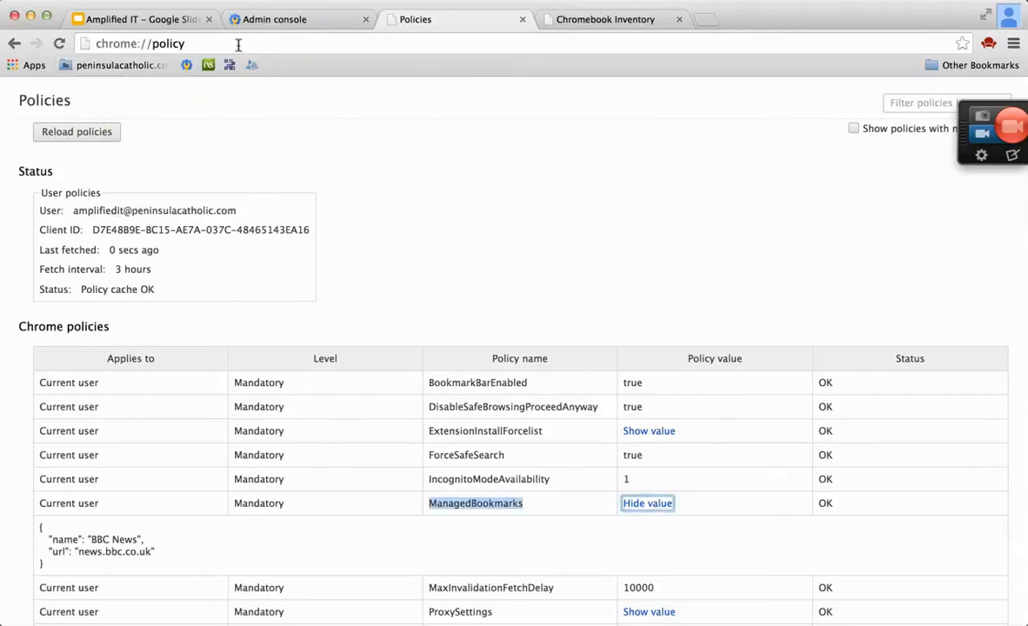
Step: Delete the BBC News managed bookmark from the test organization's user settings and save the change
left_click(287, 26)
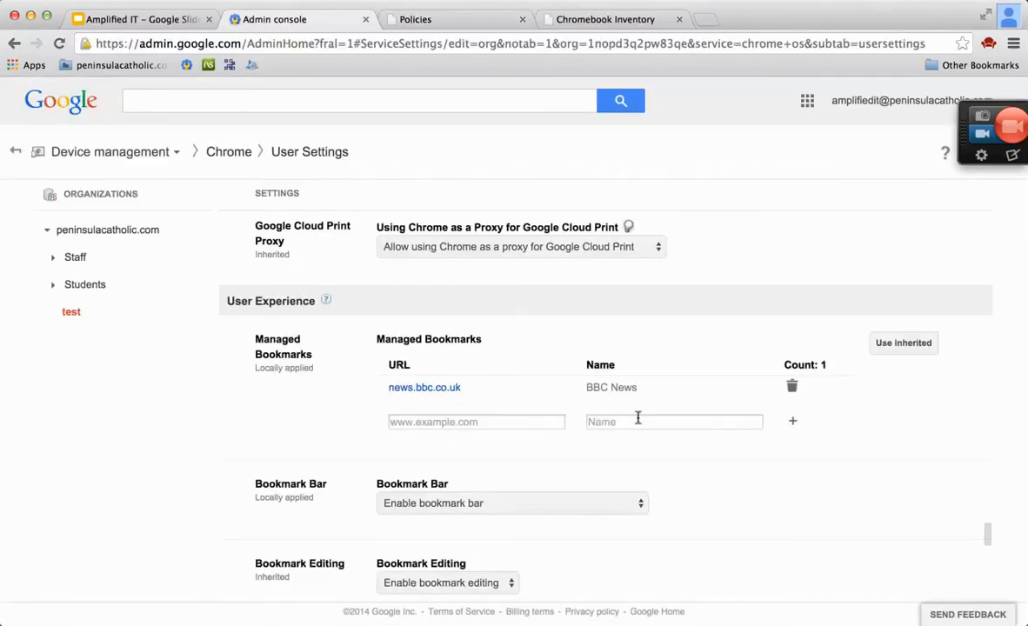
left_click(791, 389)
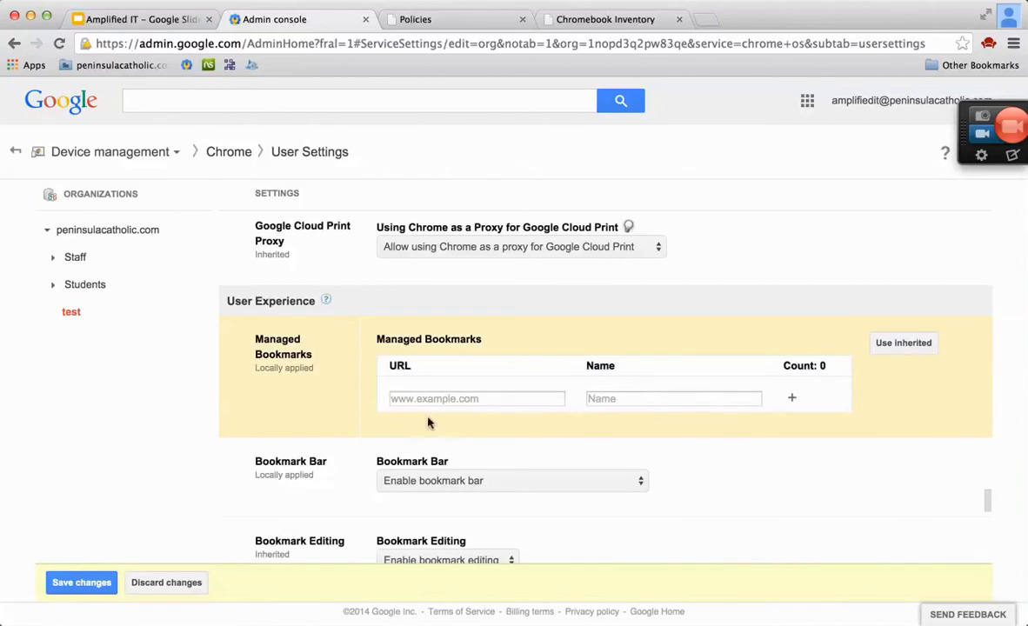
left_click(87, 583)
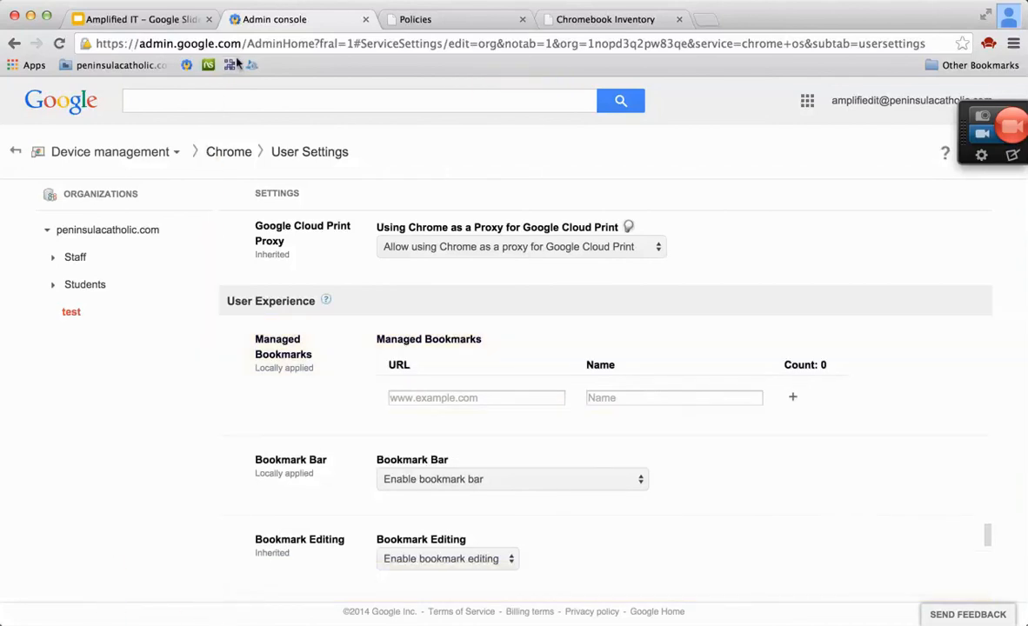
Step: Reload the policies on the chrome://policy page to apply the removal of the managed bookmark
left_click(427, 17)
left_click(71, 133)
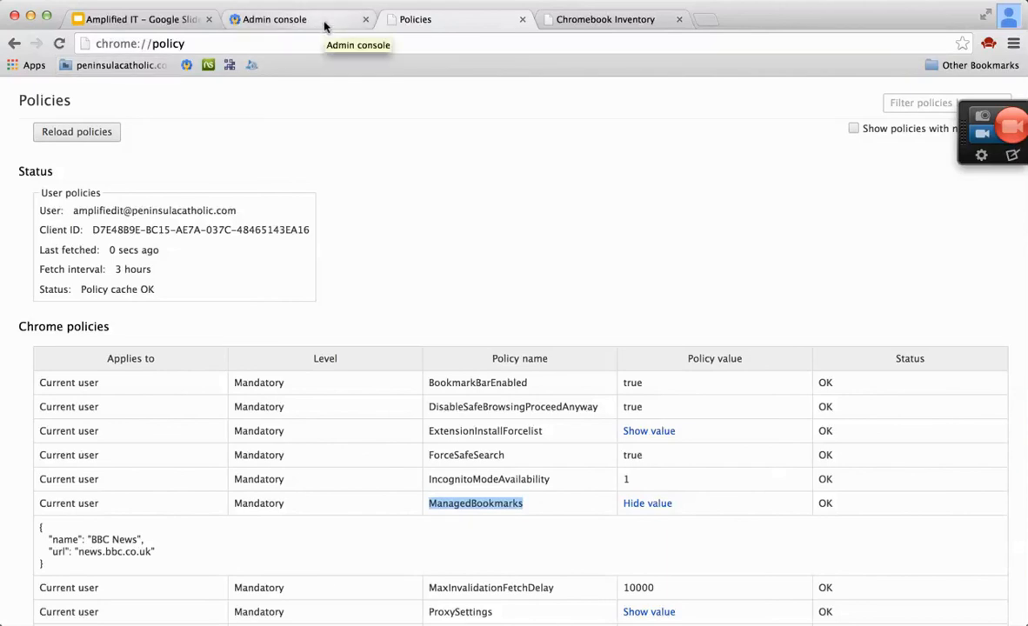
left_click(71, 133)
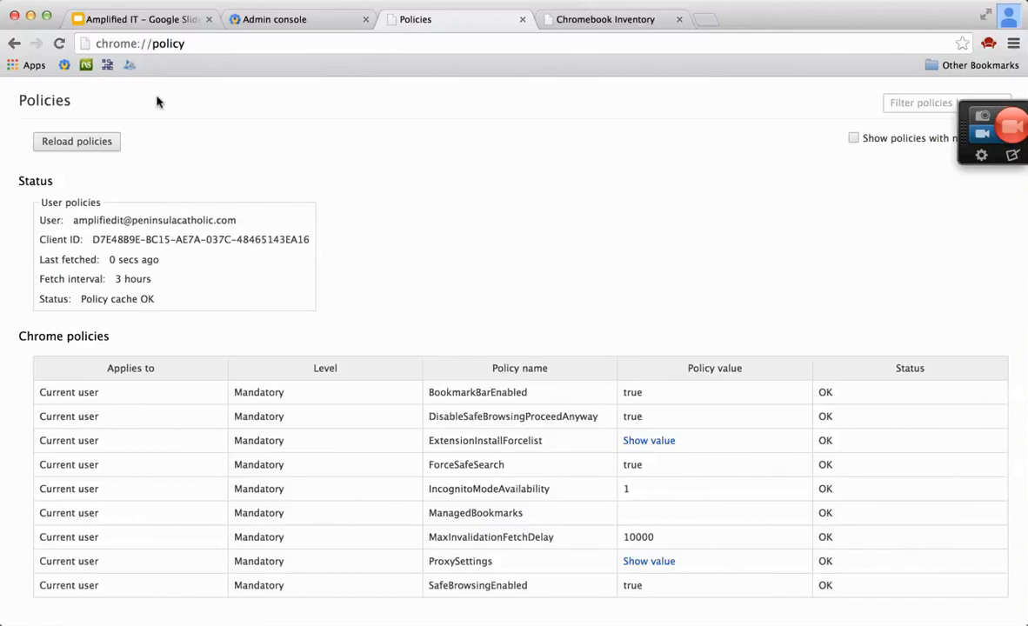
Step: Look at the sub-organizations under Students in the Admin console's organization list and collapse them again
left_click(278, 18)
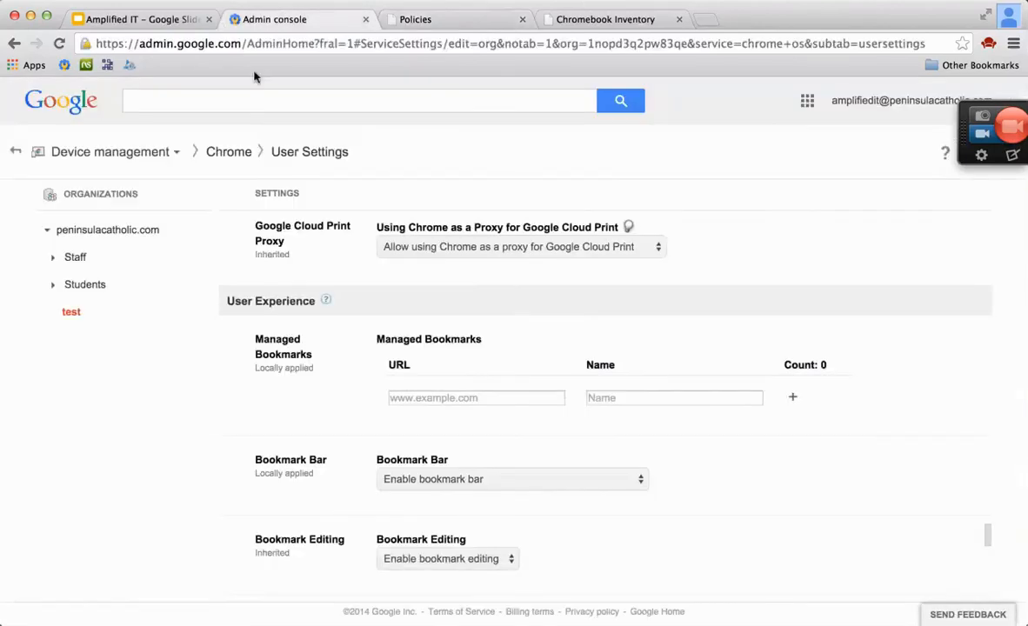
left_click(54, 289)
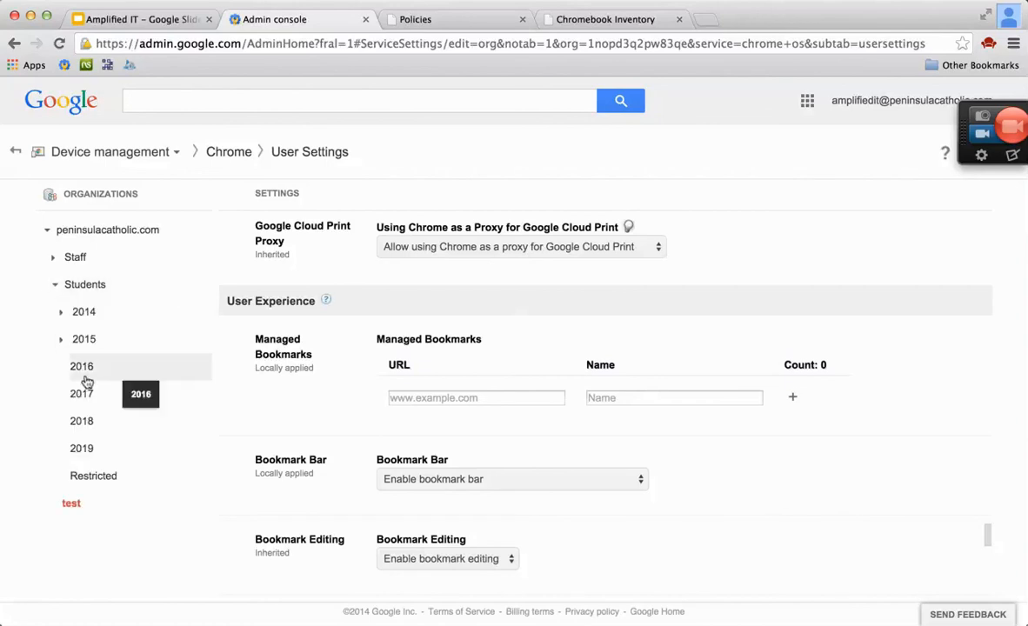
left_click(55, 286)
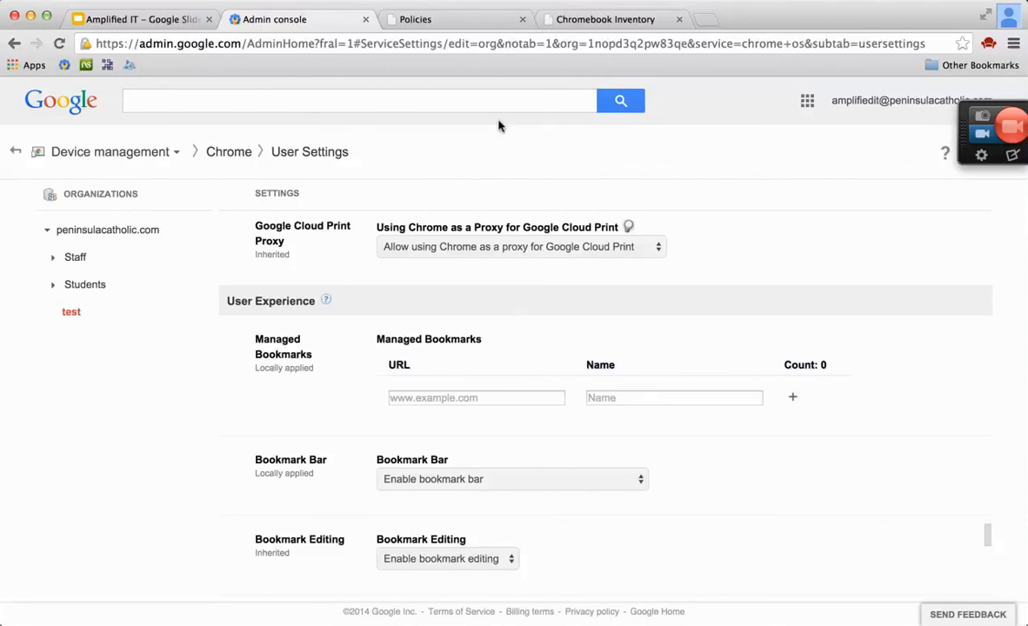
Step: View the Amplified IT Chromebook Inventory page and return to the test organization's User Experience settings
left_click(600, 20)
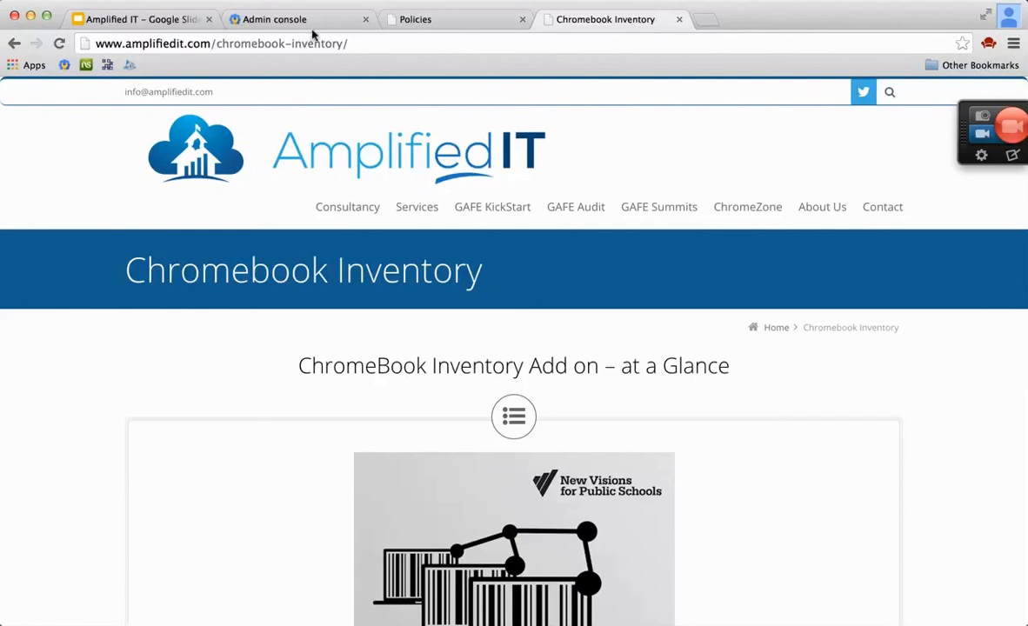
left_click(289, 27)
scroll(347, 419, "down", 1)
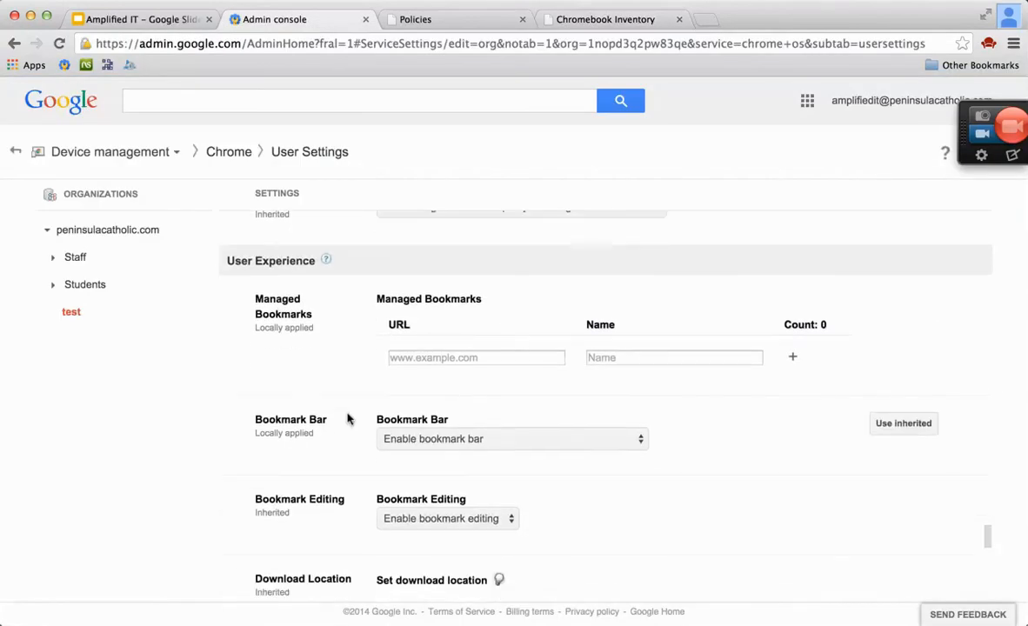